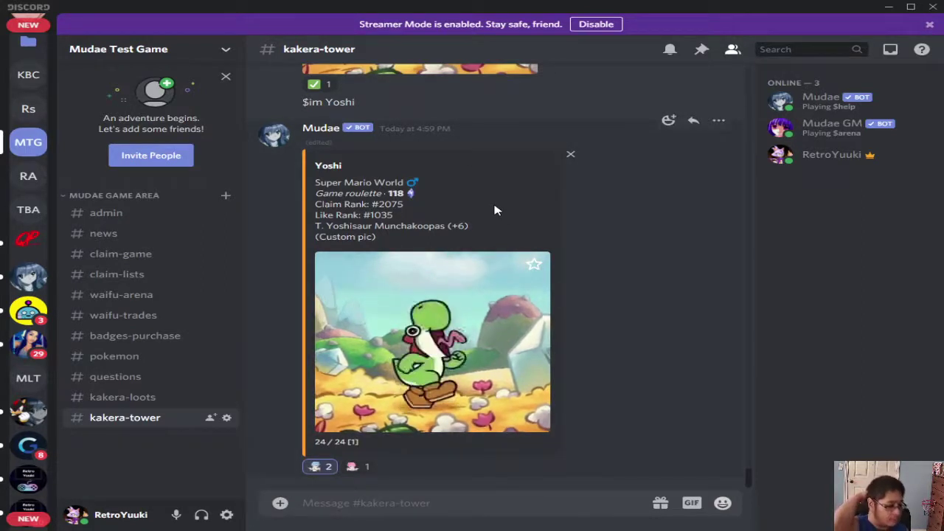
- Page Yoshi's card back and forth, returning it to the custom GIF
left_click(330, 471)
left_click(356, 467)
left_click(314, 467)
left_click(315, 468)
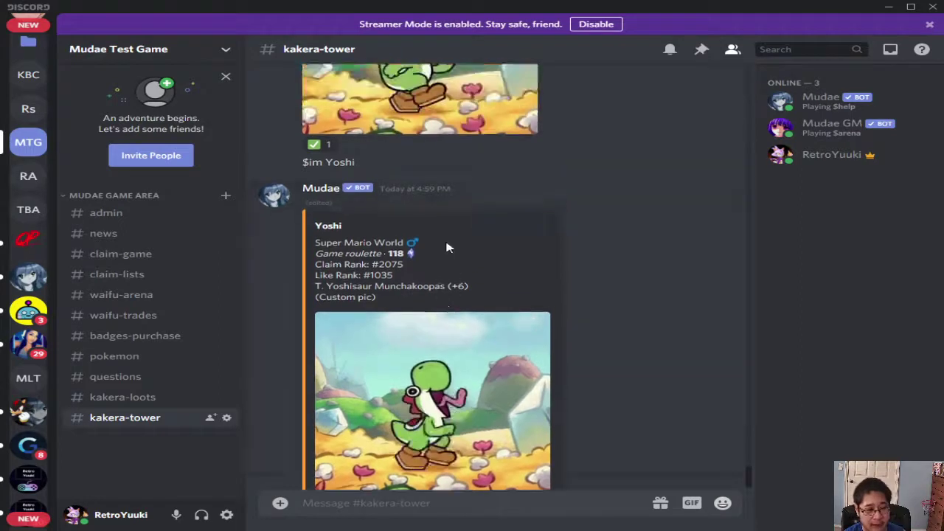
- Scroll up to the earlier $ai Yoshi$ message and highlight its $ai command
scroll(446, 243, "up", 3)
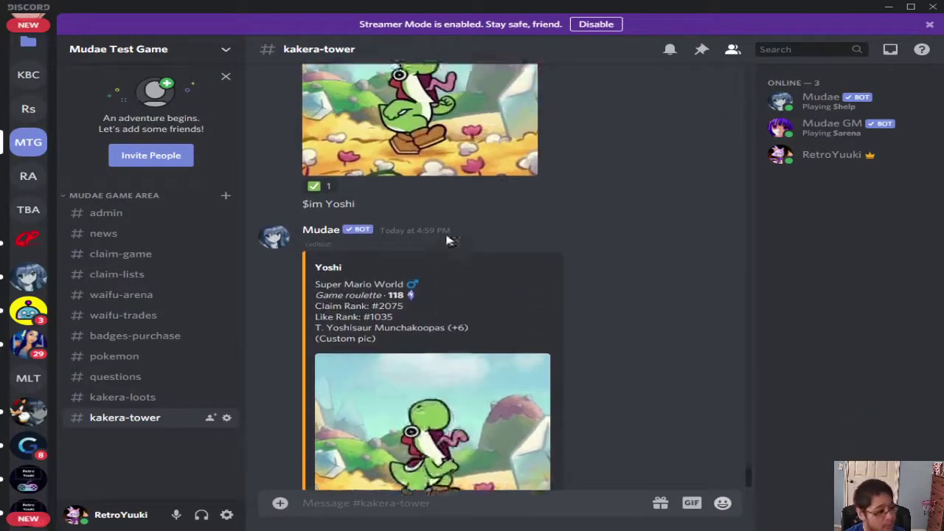
scroll(641, 288, "up", 2)
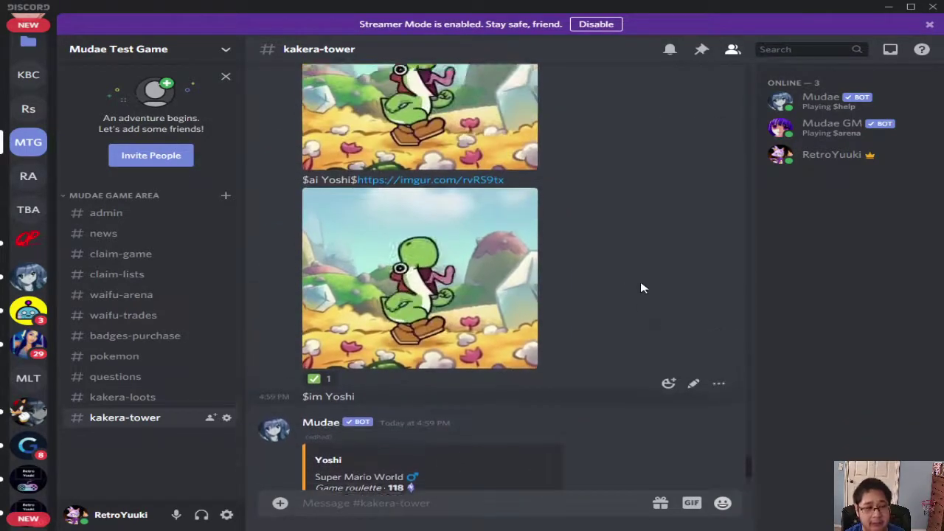
scroll(641, 288, "up", 1)
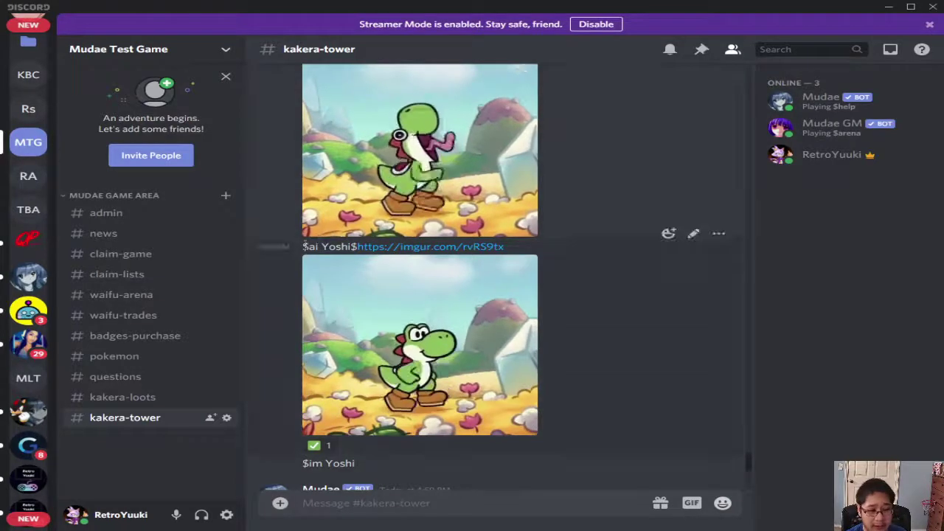
left_click_drag(315, 247, 349, 247)
left_click(322, 248)
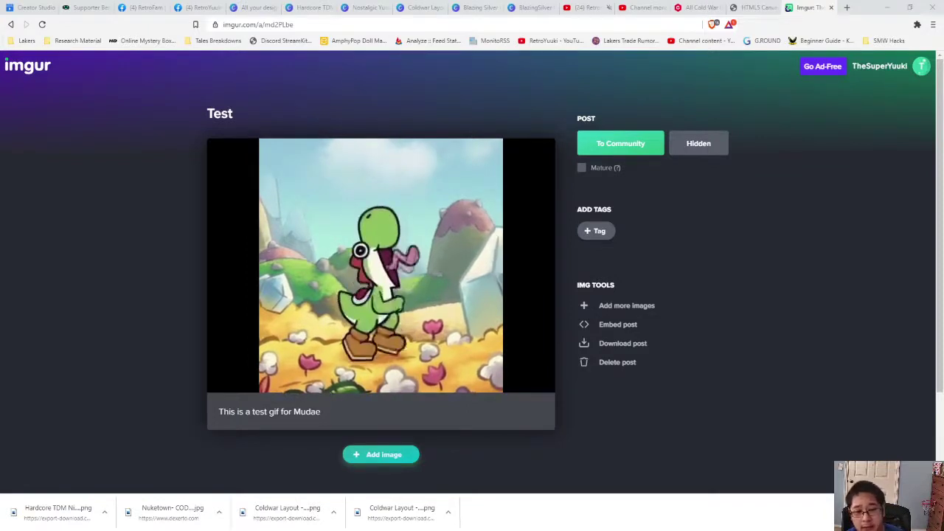
- Copy the link of the animated Yoshi GIF in the imgur 'Test' post
mouse_move(371, 213)
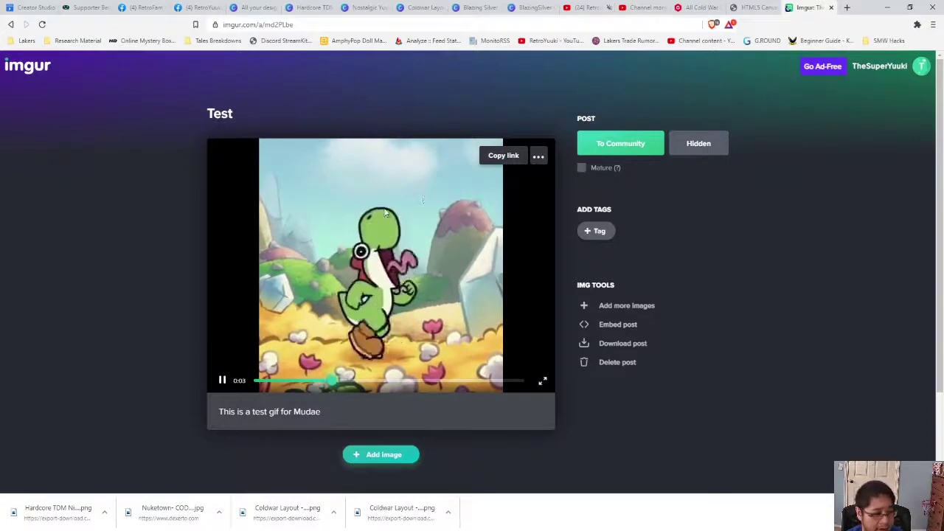
left_click(500, 157)
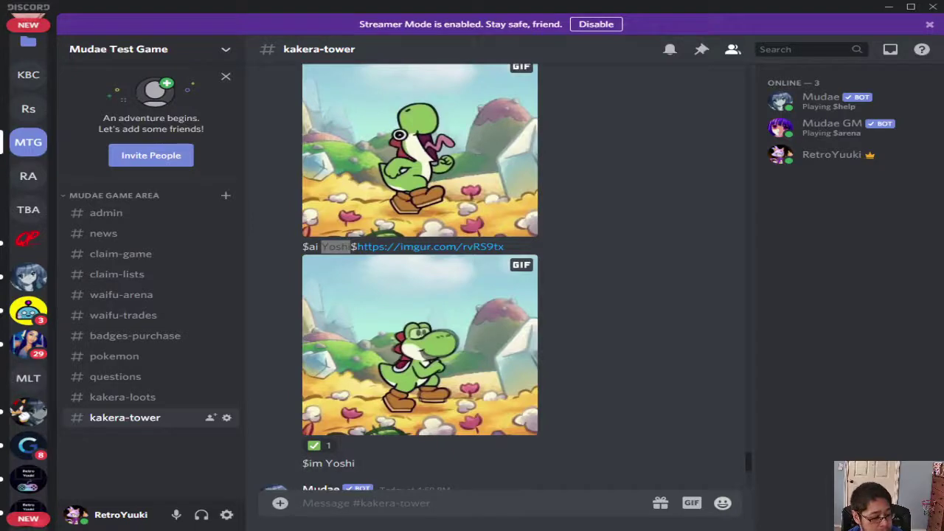
- Send '$ai Yoshi$' followed by the pasted imgur GIF link in kakera-tower
left_click(441, 497)
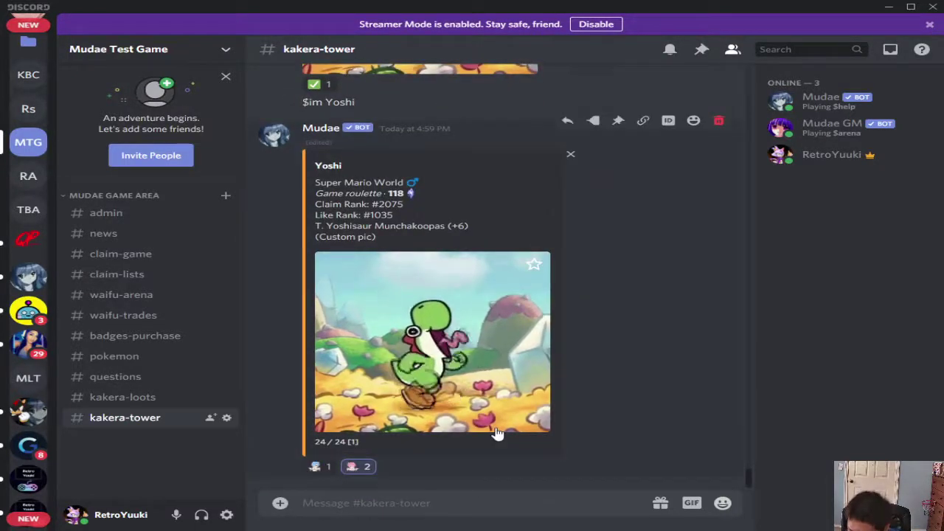
type("$aui")
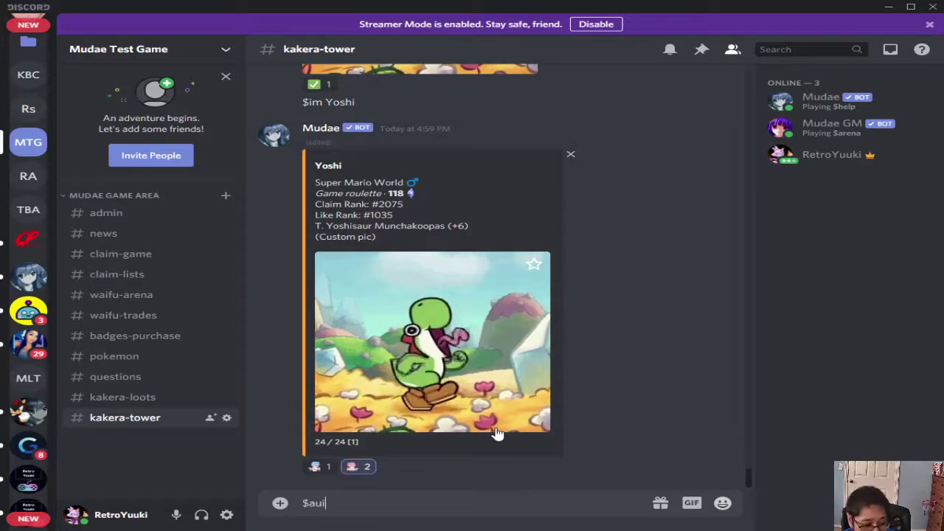
key("BackSpace")
key("BackSpace")
type("i (name")
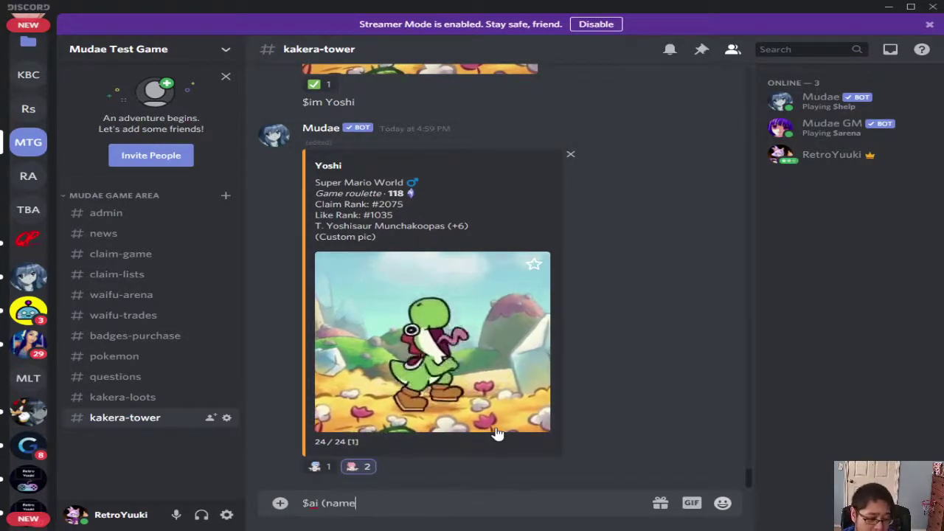
type(")")
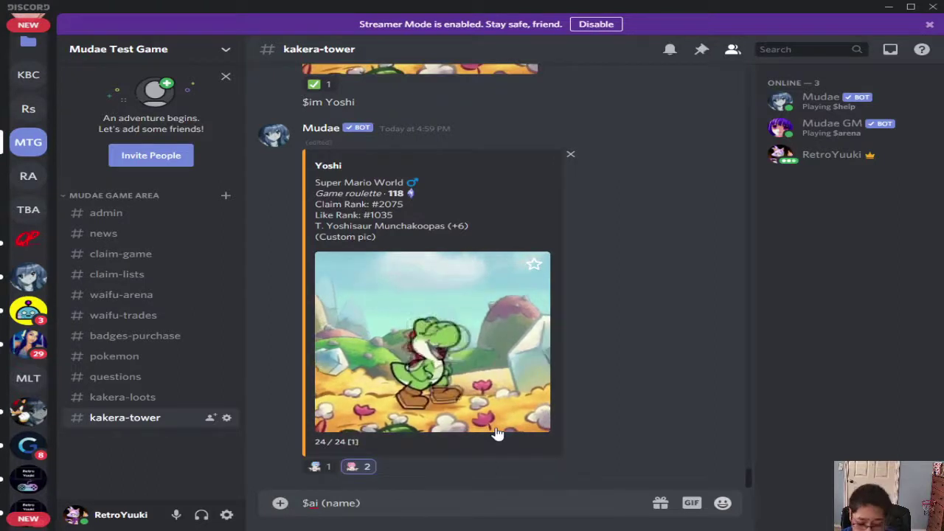
type("$im Y")
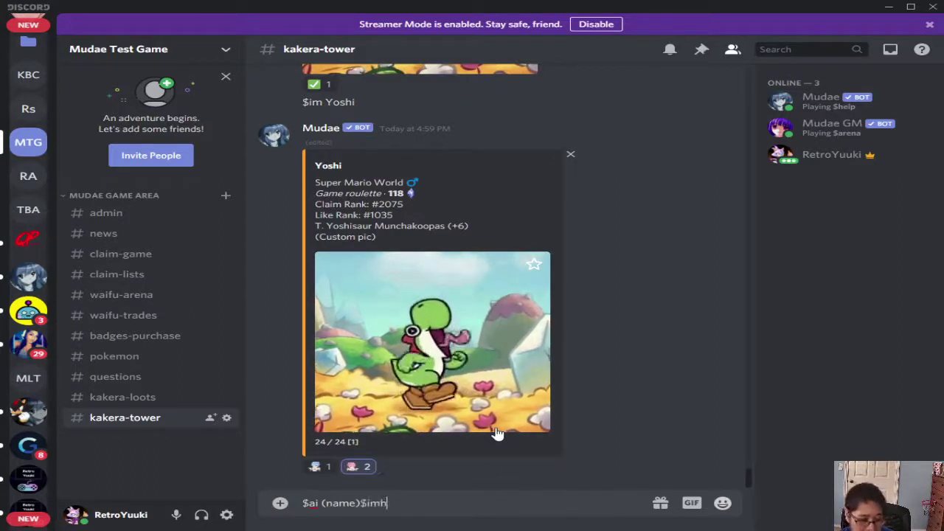
key("BackSpace")
key("BackSpace")
type("h")
key("BackSpace")
type("gurl")
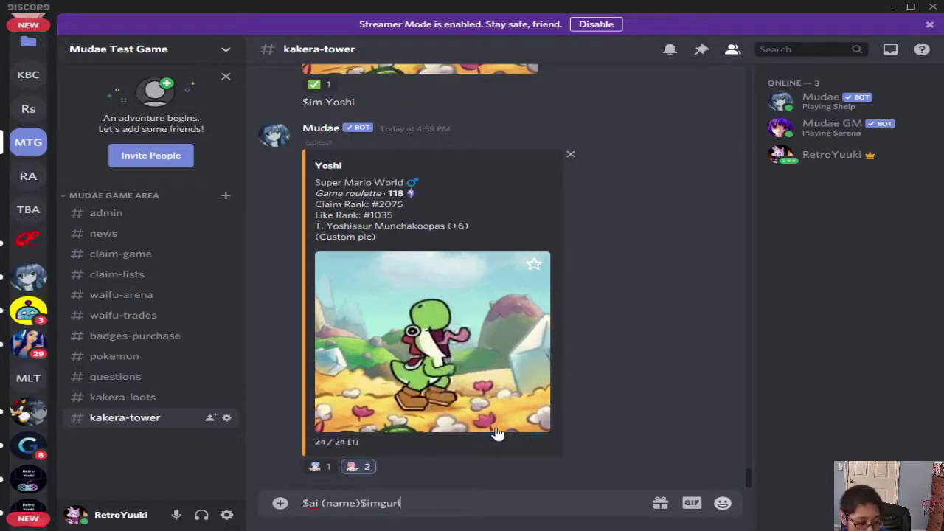
key("BackSpace")
key("BackSpace")
key("BackSpace")
key("BackSpace")
key("BackSpace")
key("BackSpace")
key("BackSpace")
key("BackSpace")
key("BackSpace")
key("BackSpace")
key("BackSpace")
key("BackSpace")
key("BackSpace")
type("Yoshi")
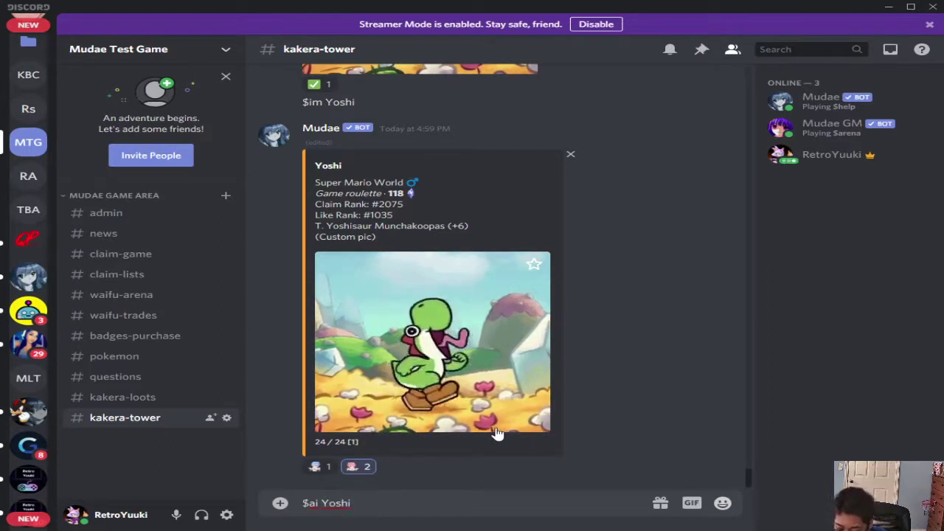
type("$")
key("ctrl+v")
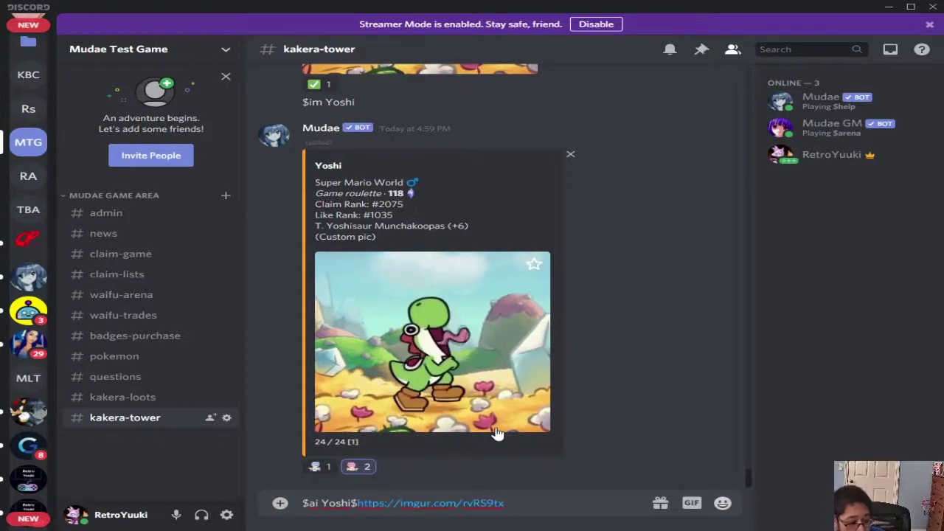
key("Return")
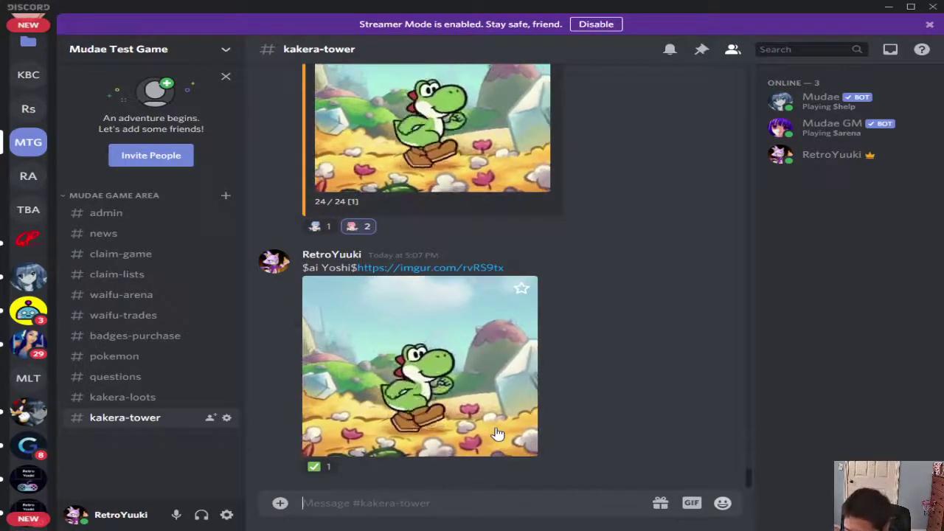
- Send '$im Yoshi' to bring up Yoshi's card, now listing 25 images
type("$im")
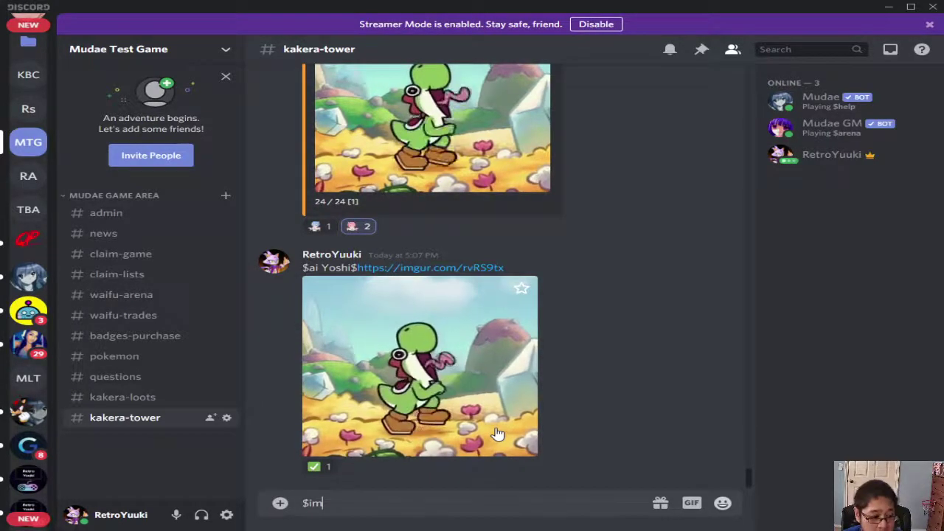
type(" Yoshi")
key("Return")
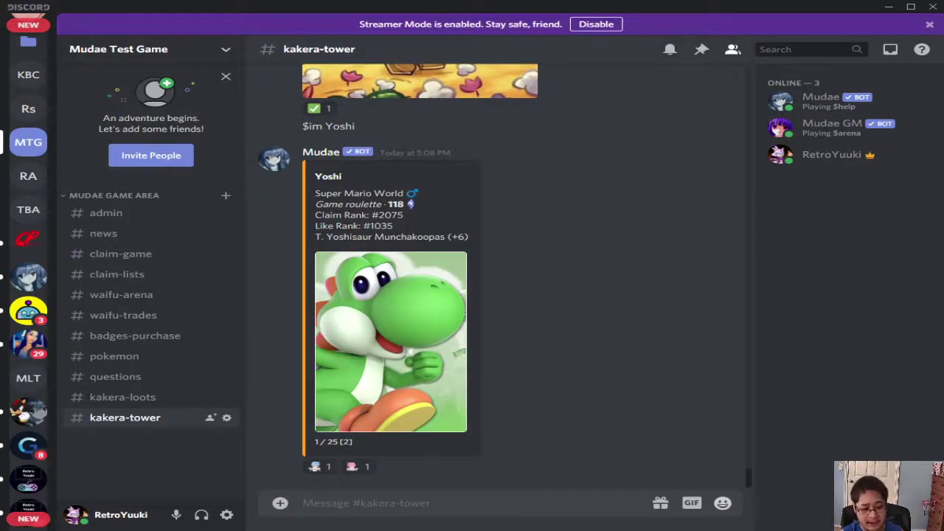
- Page through Yoshi's card images until the imgur custom pic GIF appears
left_click(350, 467)
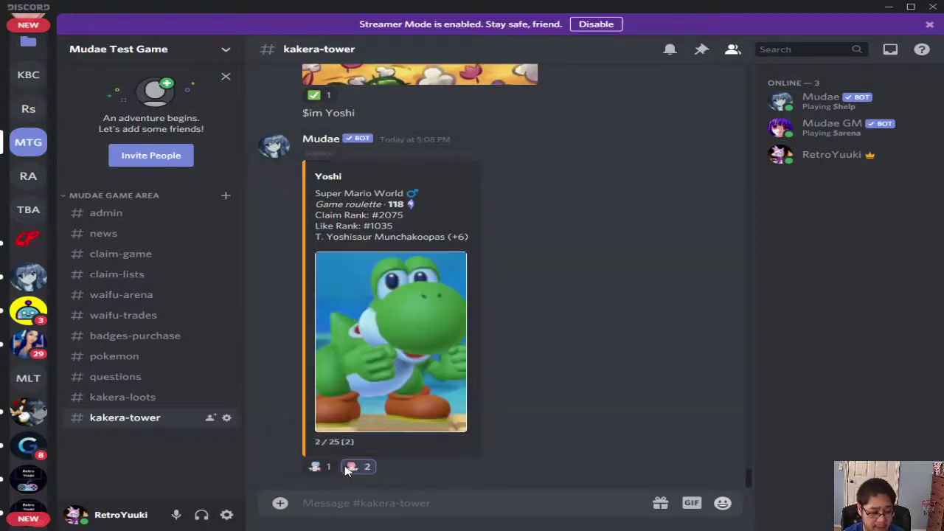
left_click(350, 468)
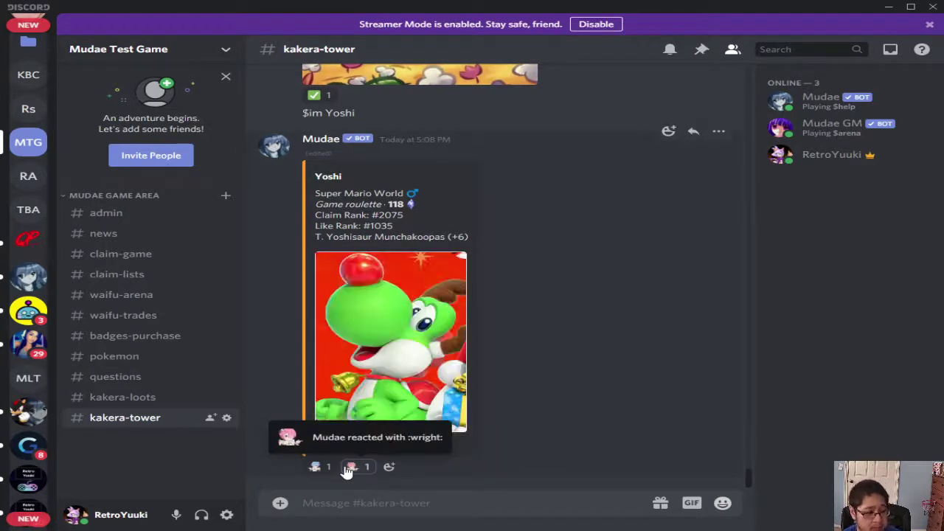
left_click(350, 467)
left_click(317, 468)
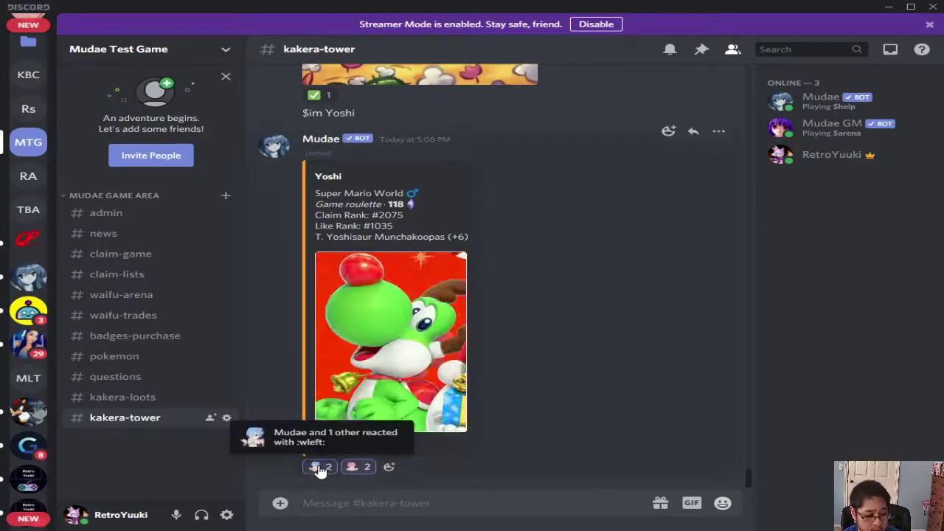
left_click(319, 467)
left_click(319, 468)
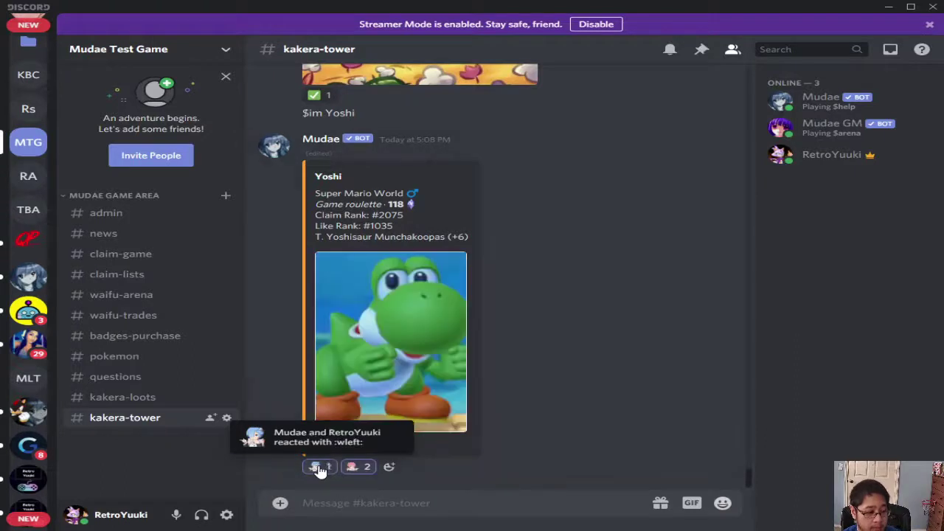
left_click(319, 468)
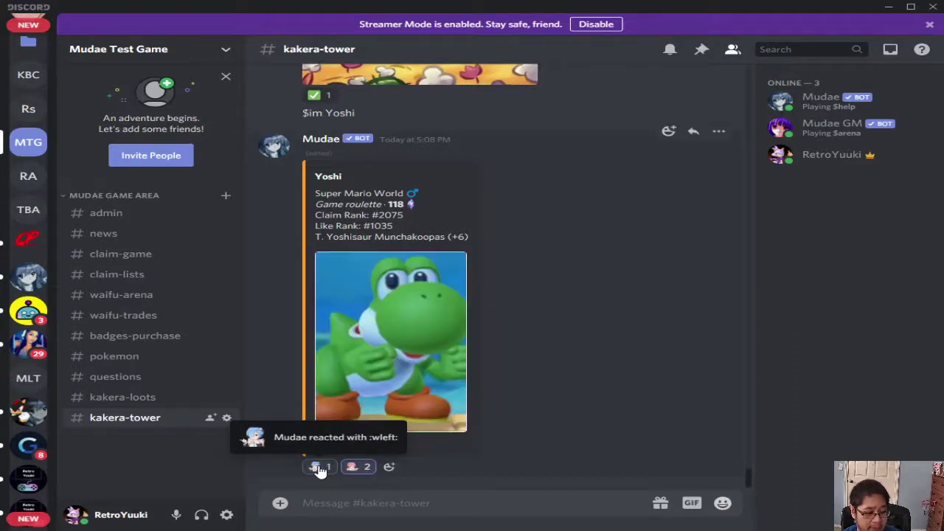
left_click(319, 467)
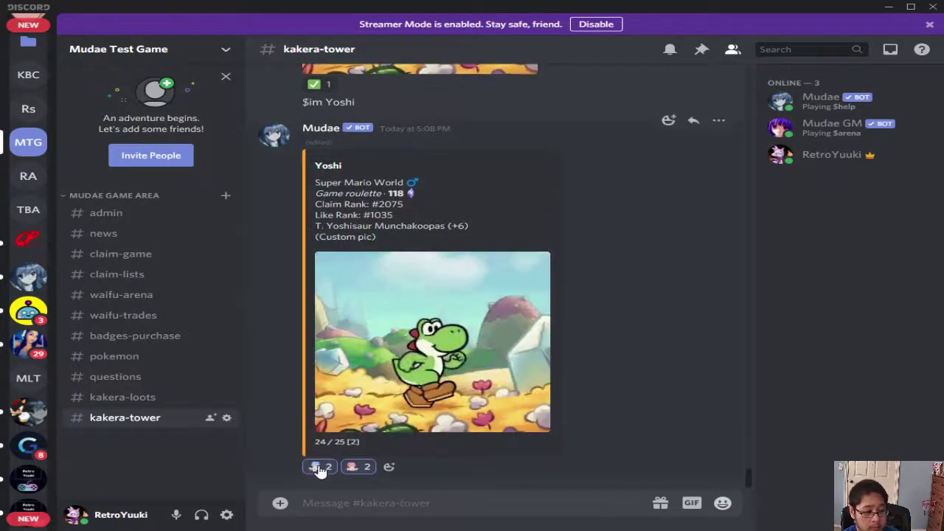
left_click(350, 467)
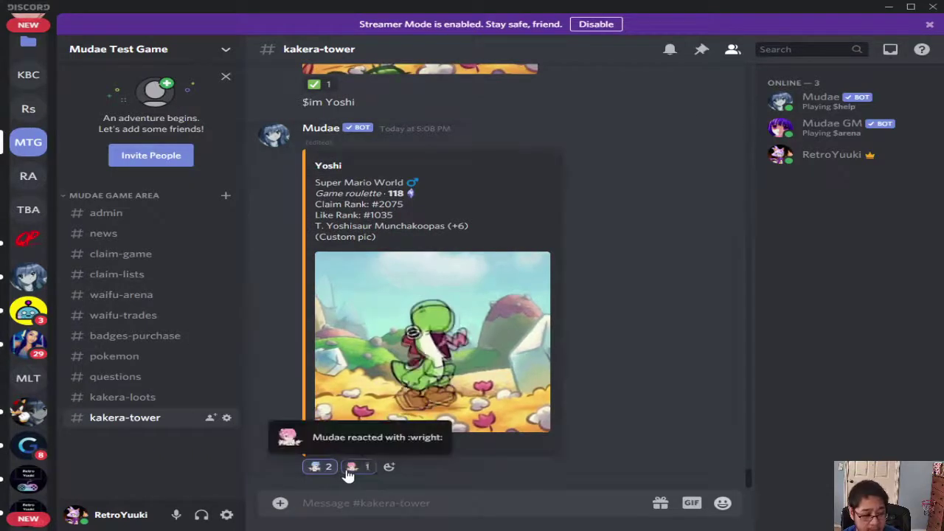